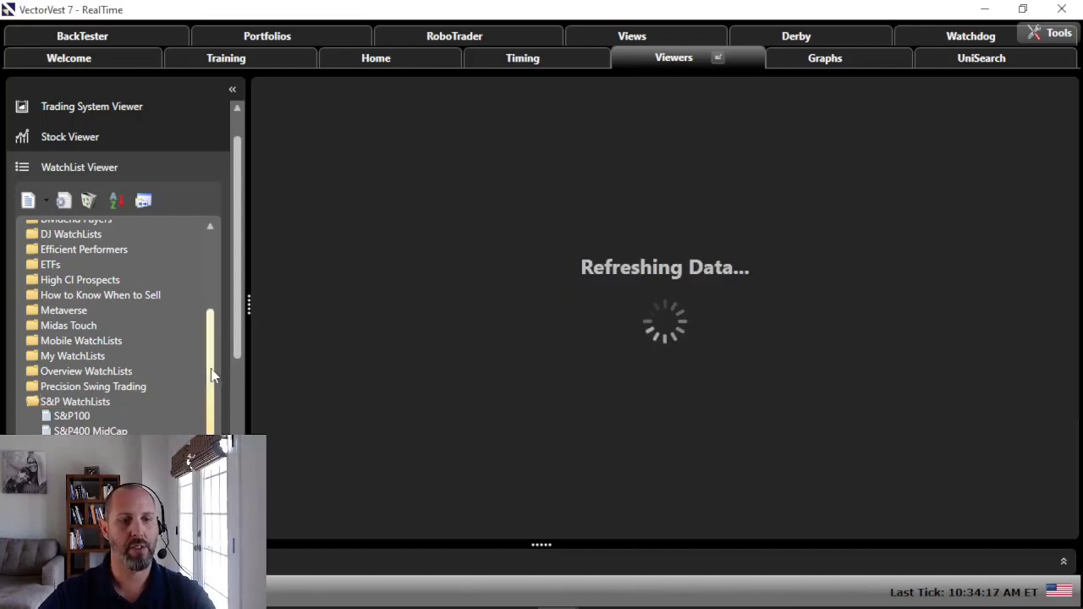
Sort the stocks in the open S&P watchlist by CI in descending order
scroll(240, 355, "down", 1)
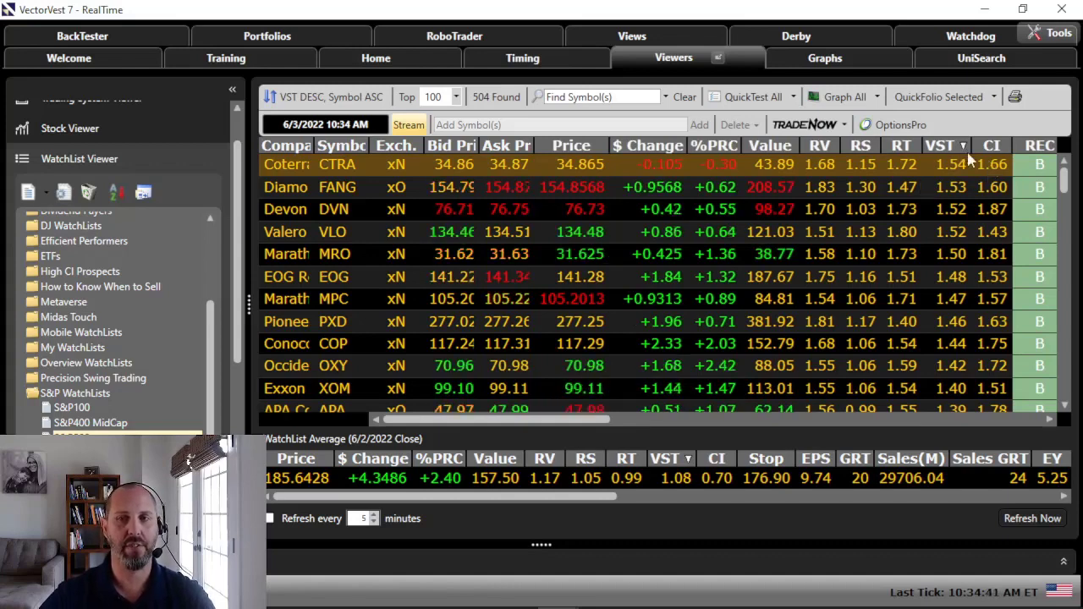
left_click(996, 148)
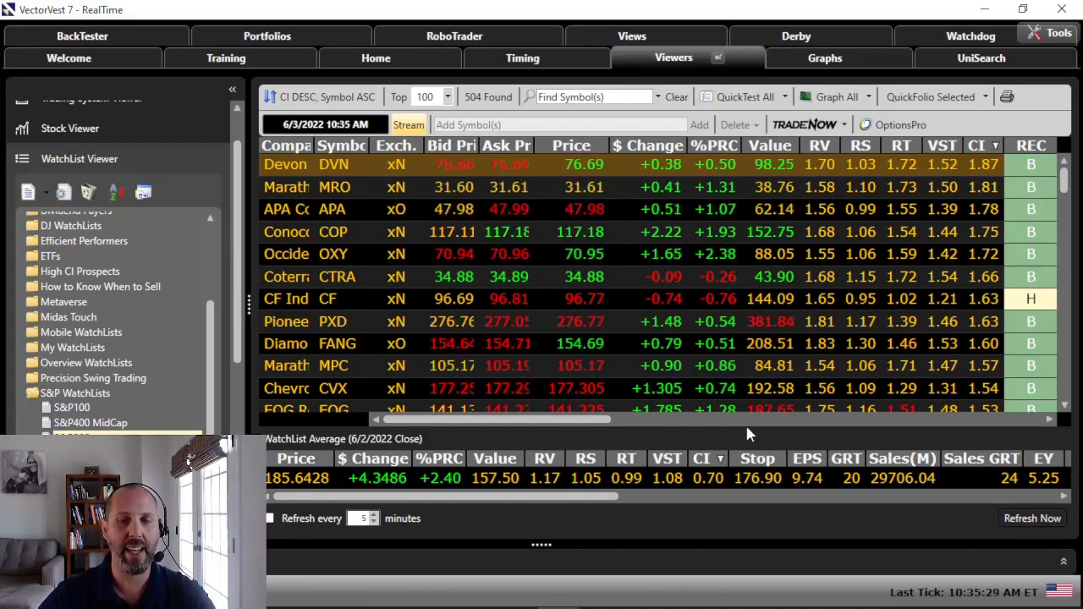
left_click_drag(557, 425, 500, 426)
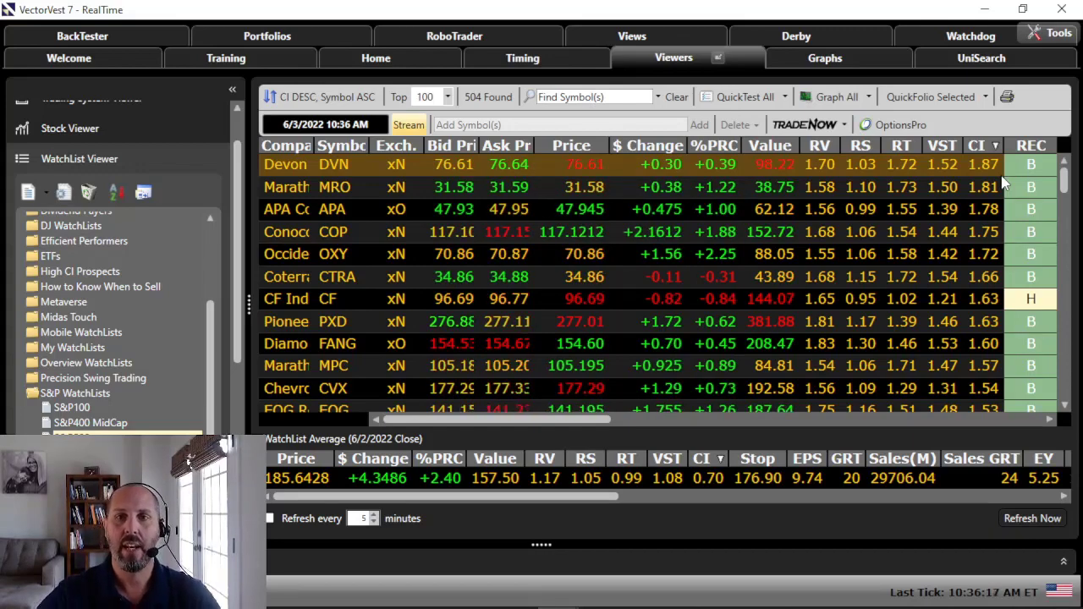
Check the one-year Market Timing price graph and return to the watchlist viewer
left_click(837, 58)
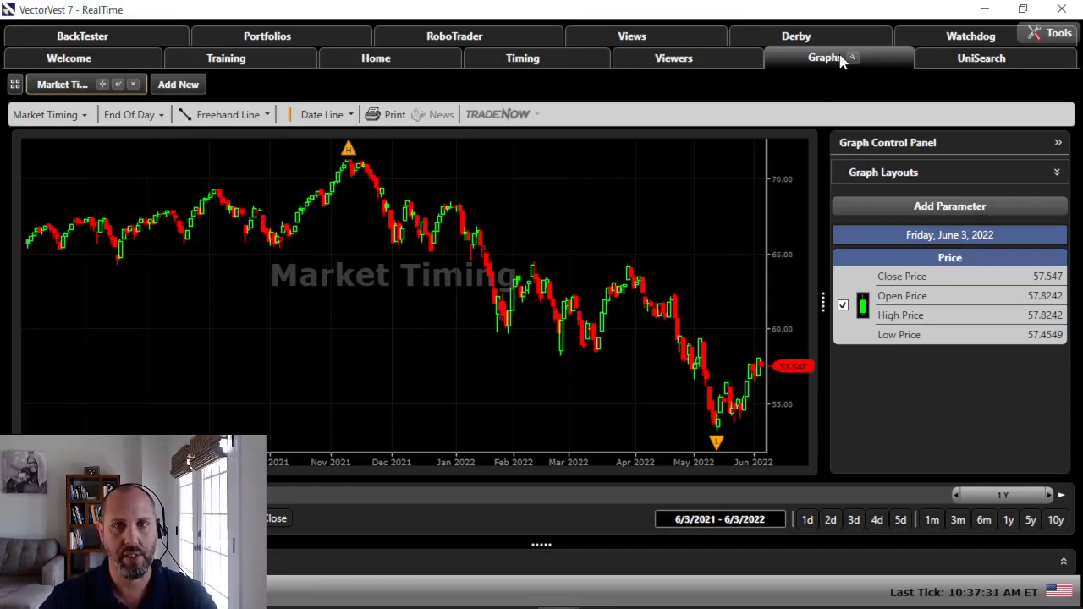
left_click(673, 64)
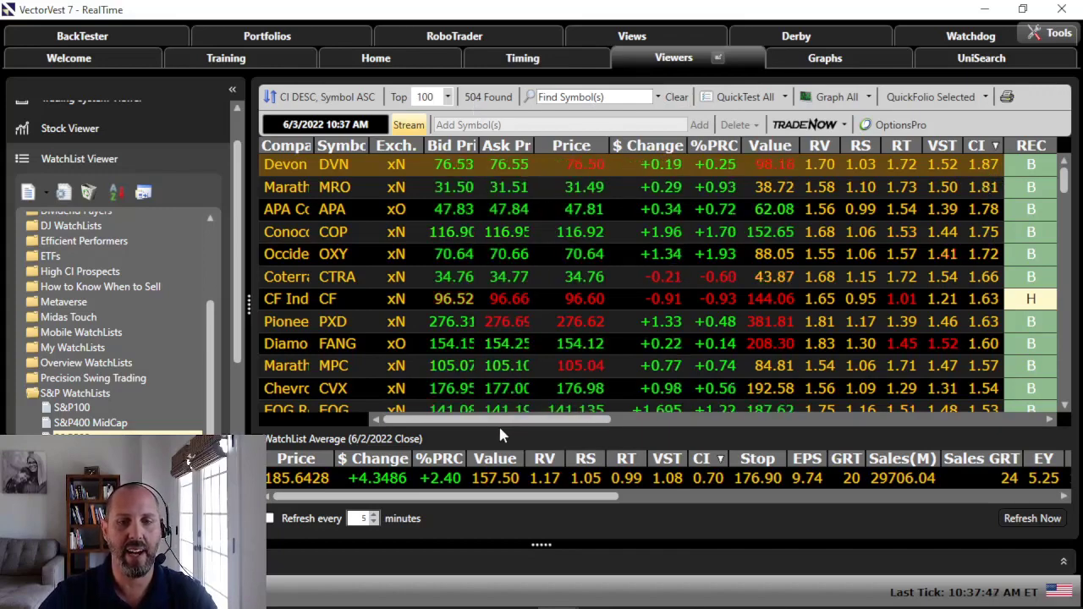
Autofit all columns of the watchlist table and review the Industry and Sector of the stocks with the highest CI
left_click_drag(499, 421, 973, 442)
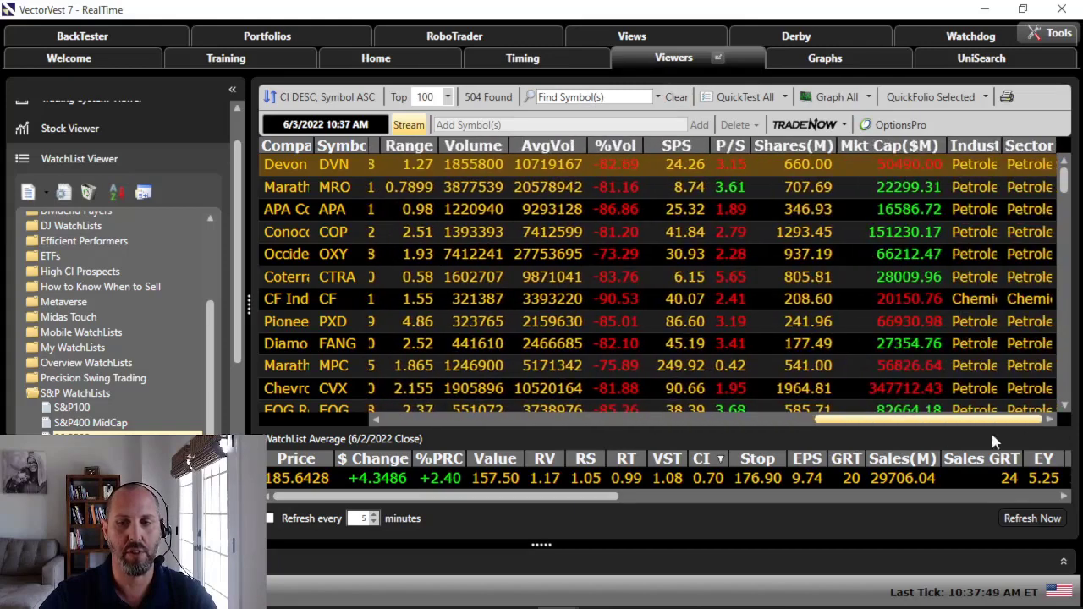
right_click(605, 166)
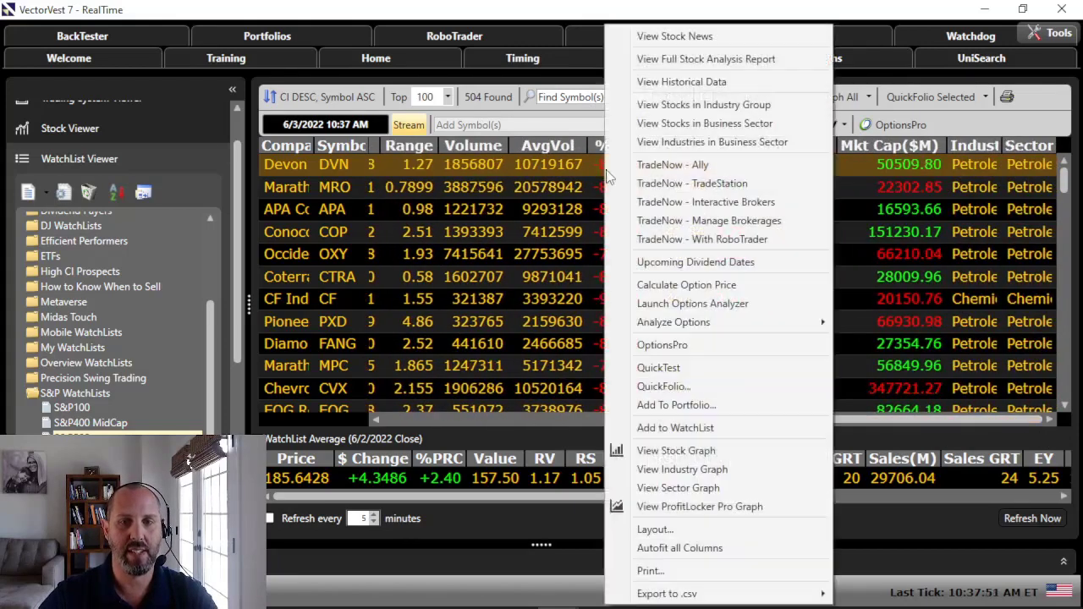
left_click(656, 547)
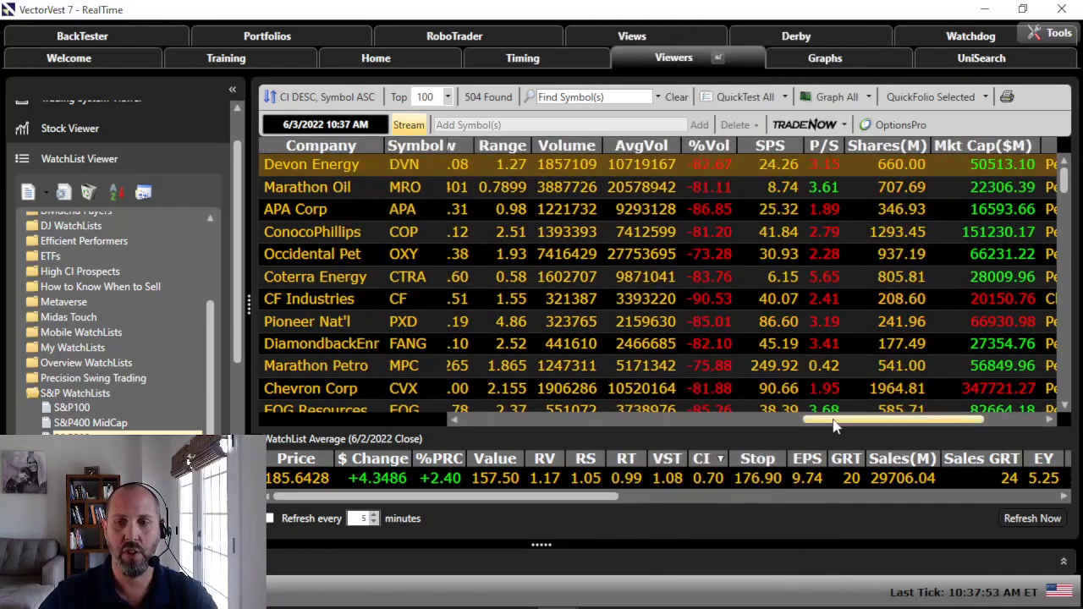
left_click_drag(817, 421, 880, 421)
scroll(1066, 404, "down", 5)
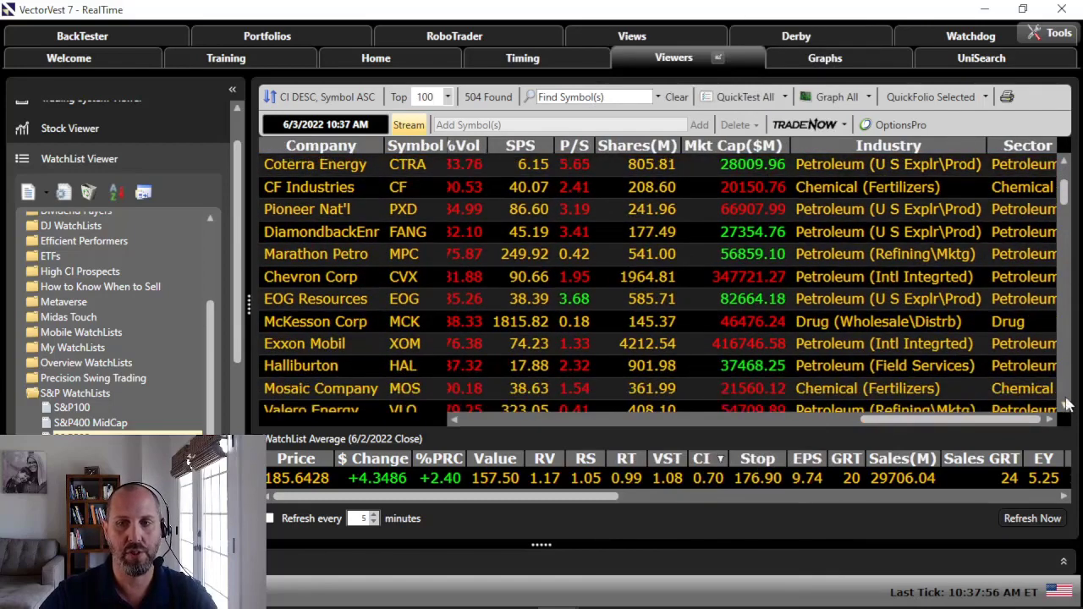
left_click_drag(1066, 188, 1066, 173)
left_click_drag(958, 420, 490, 439)
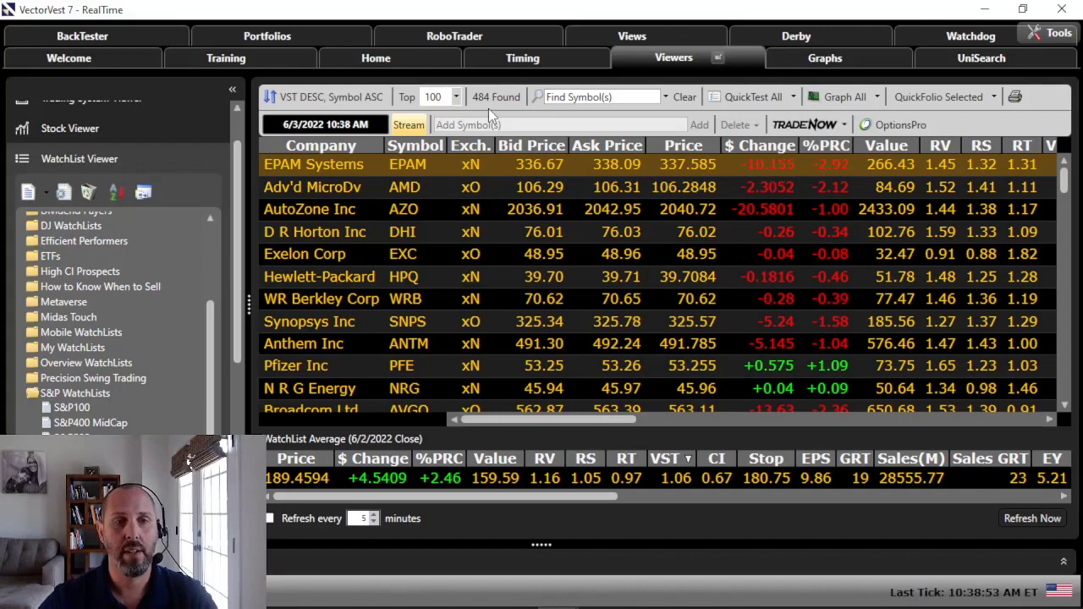
Sort the 484-stock watchlist by CI in descending order and review its Industry and Sector columns
left_click_drag(499, 423, 569, 424)
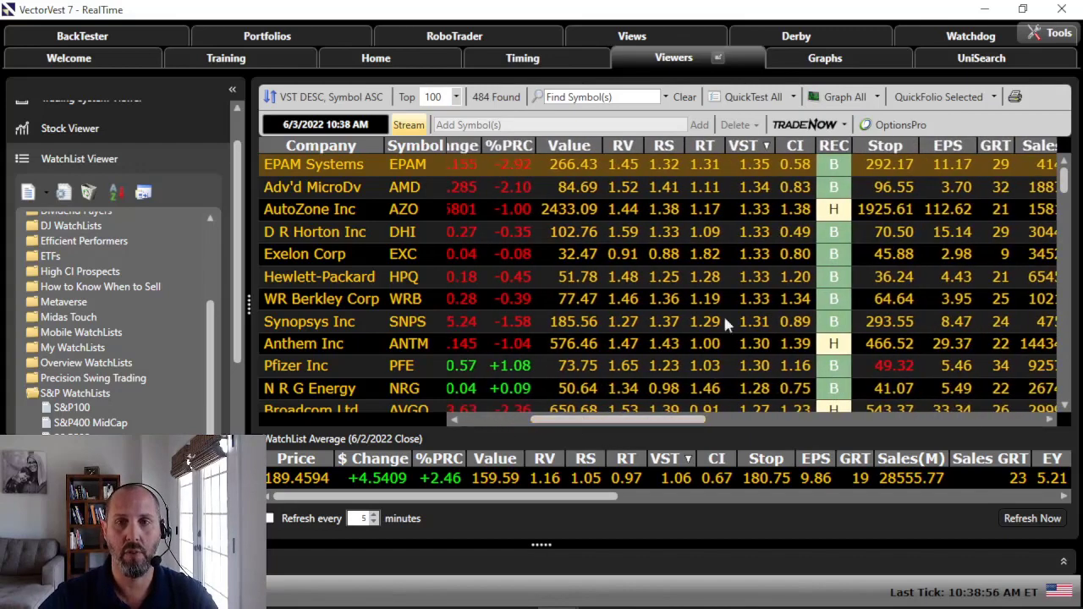
left_click(795, 147)
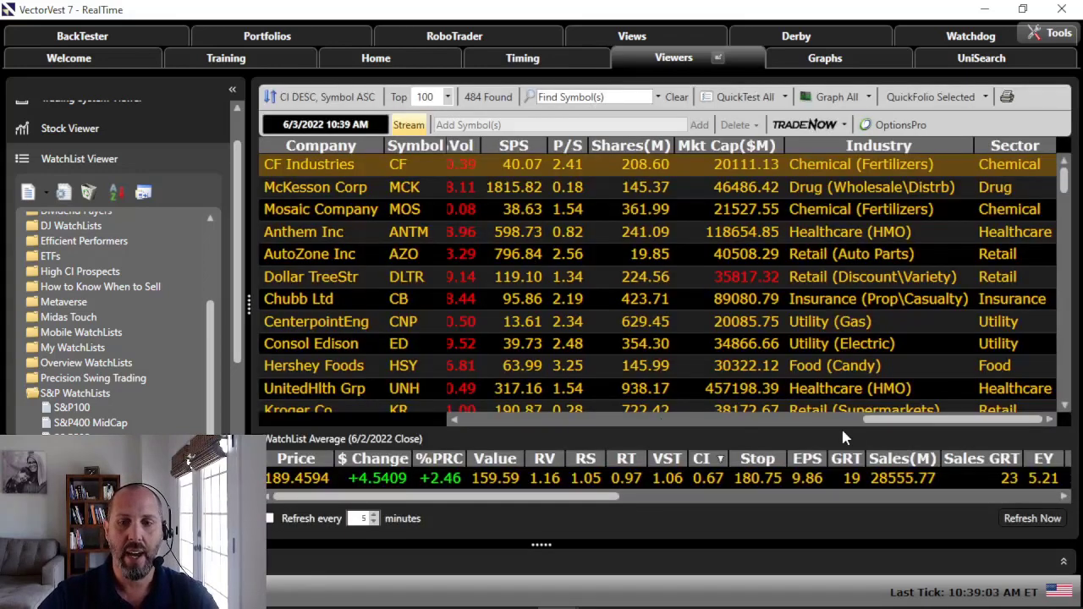
left_click_drag(875, 426, 361, 408)
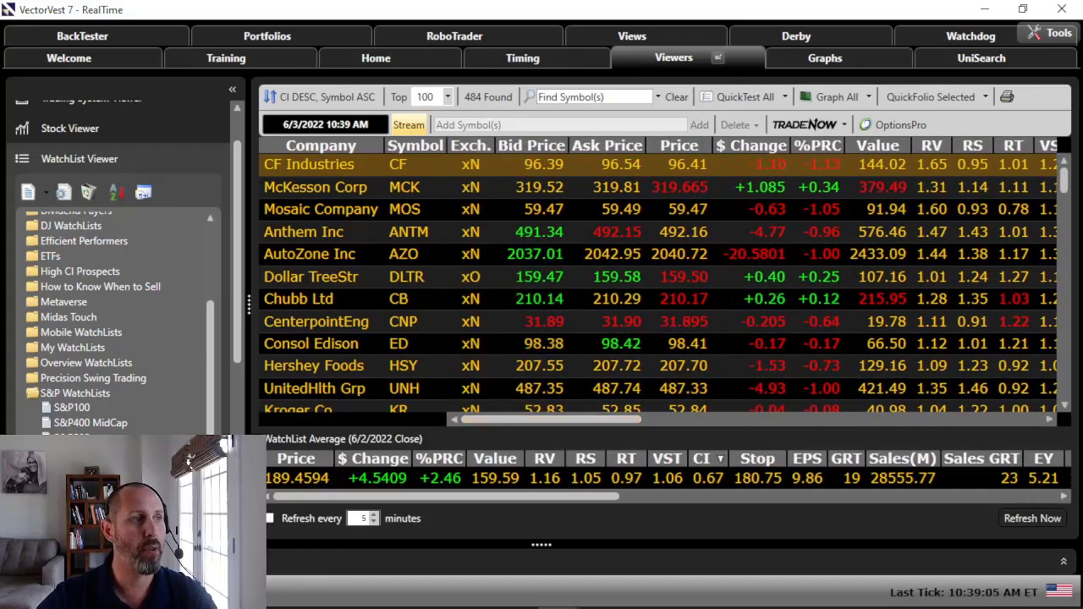
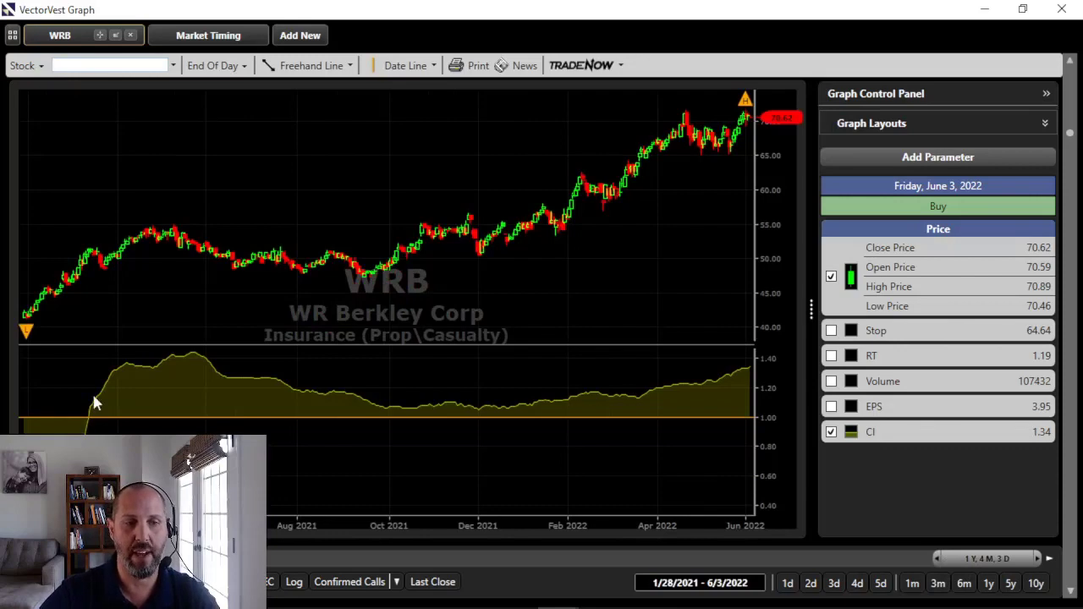
Set the WRB graph to a one-year range and step through the following stock graphs up to ADM
left_click(988, 584)
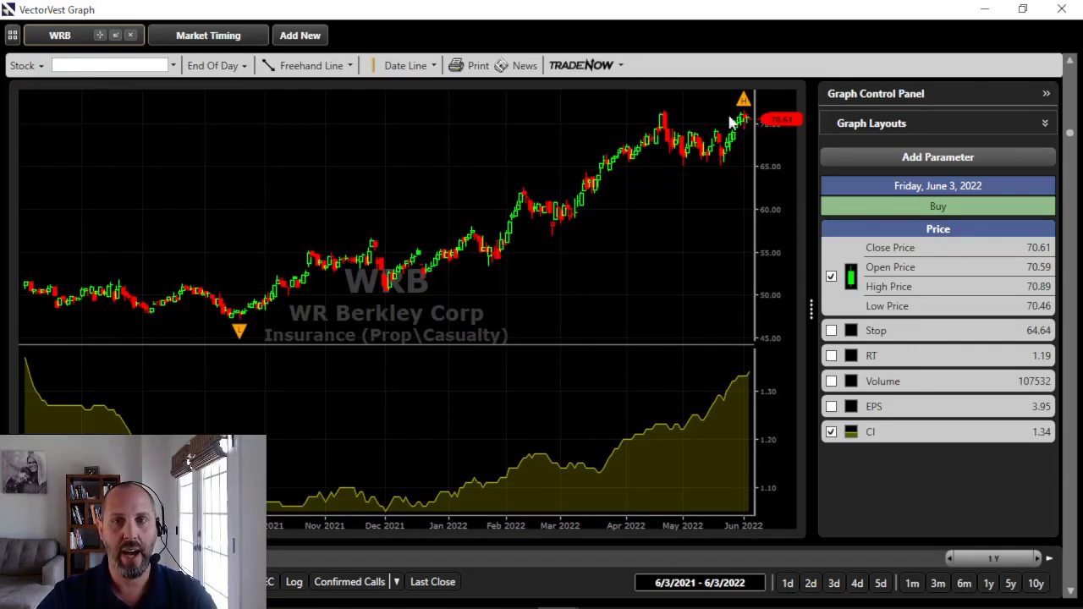
mouse_move(29, 300)
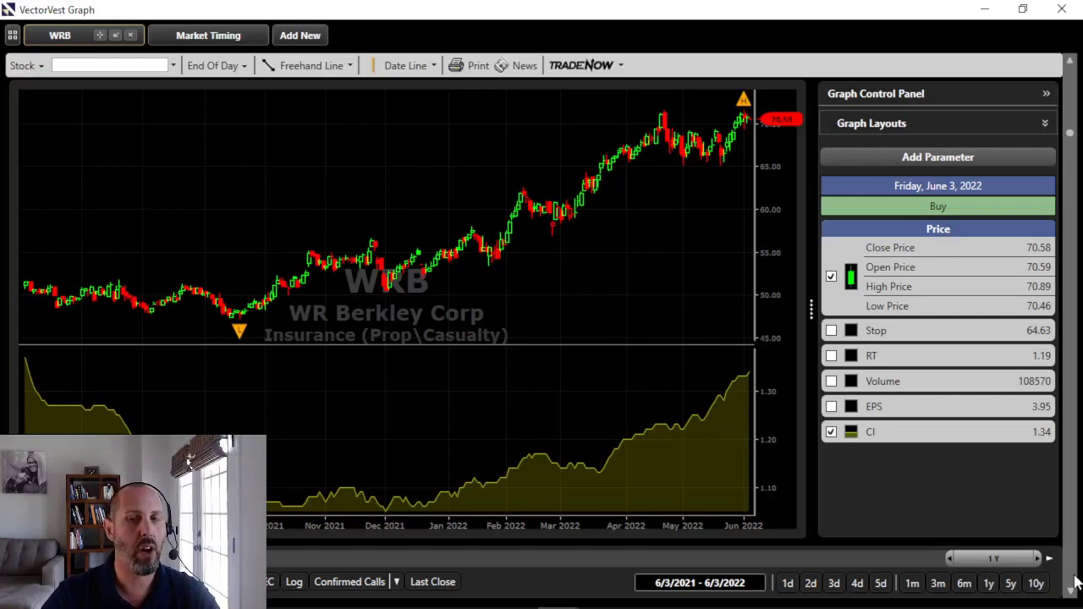
key("Down")
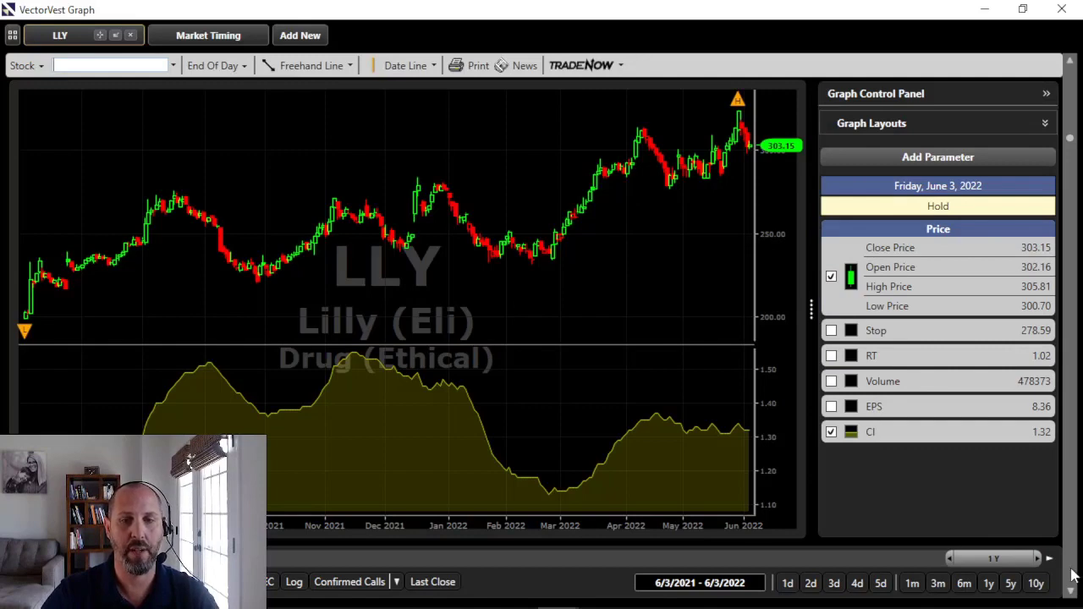
key("Down")
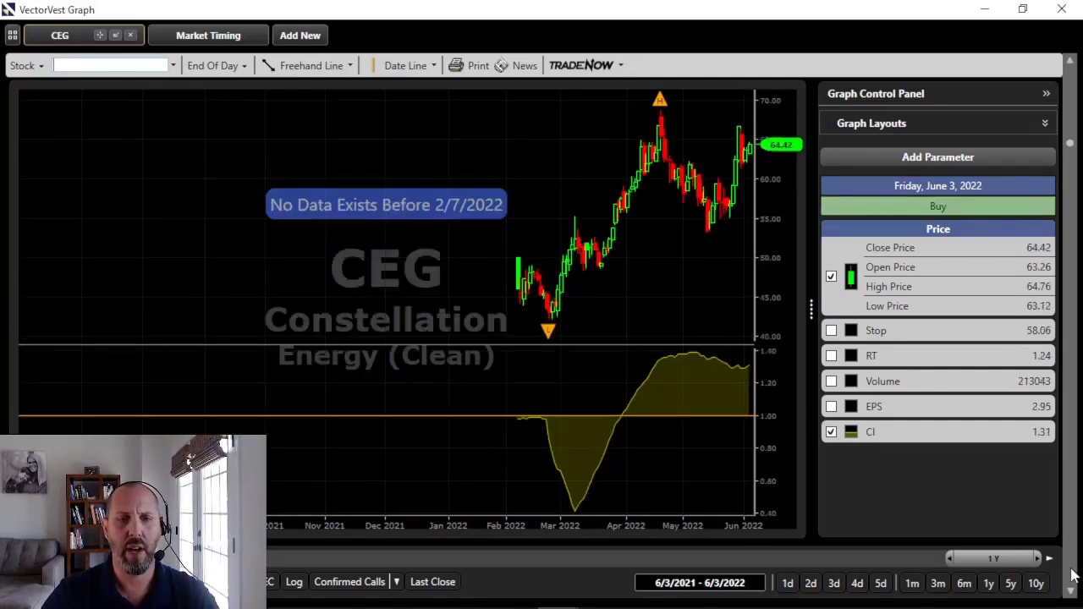
key("Down")
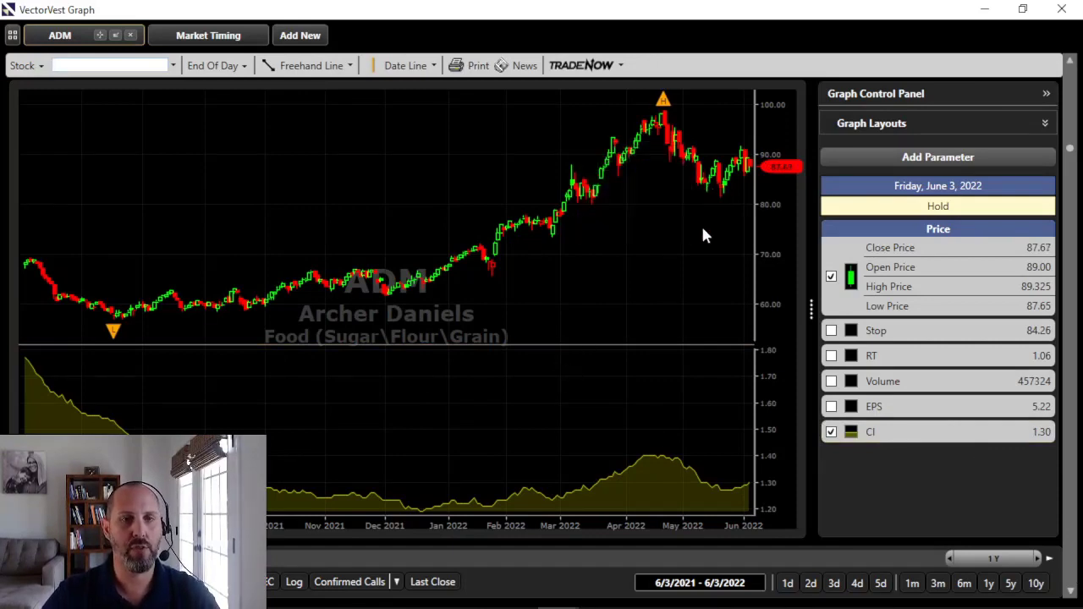
Place a date line at 11/16/2021 on the ADM graph to compare price and CI since that date, and remove it
left_click(1036, 8)
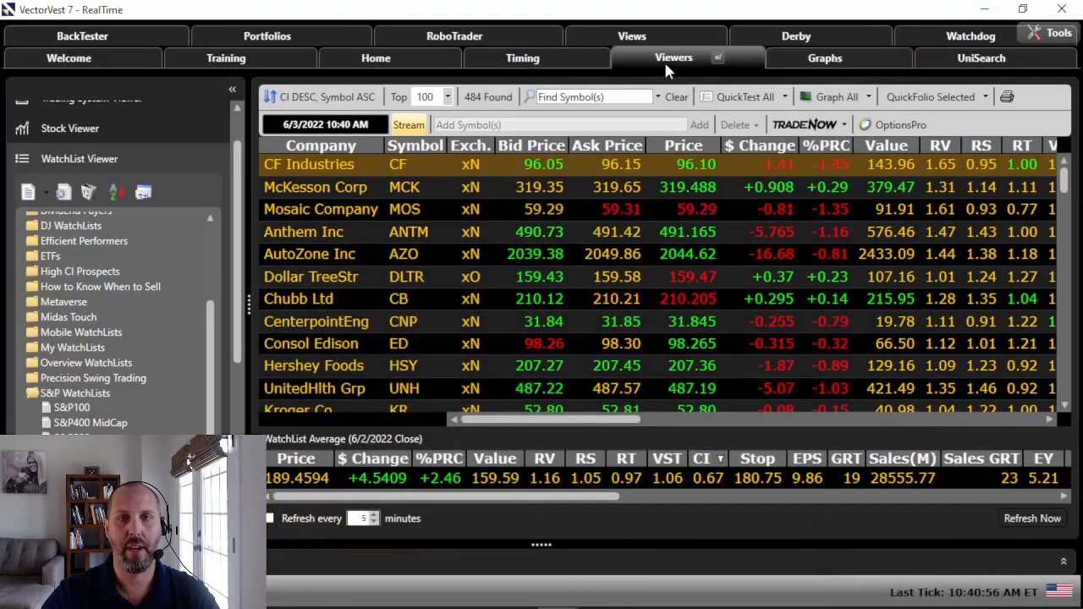
left_click(828, 61)
mouse_move(349, 153)
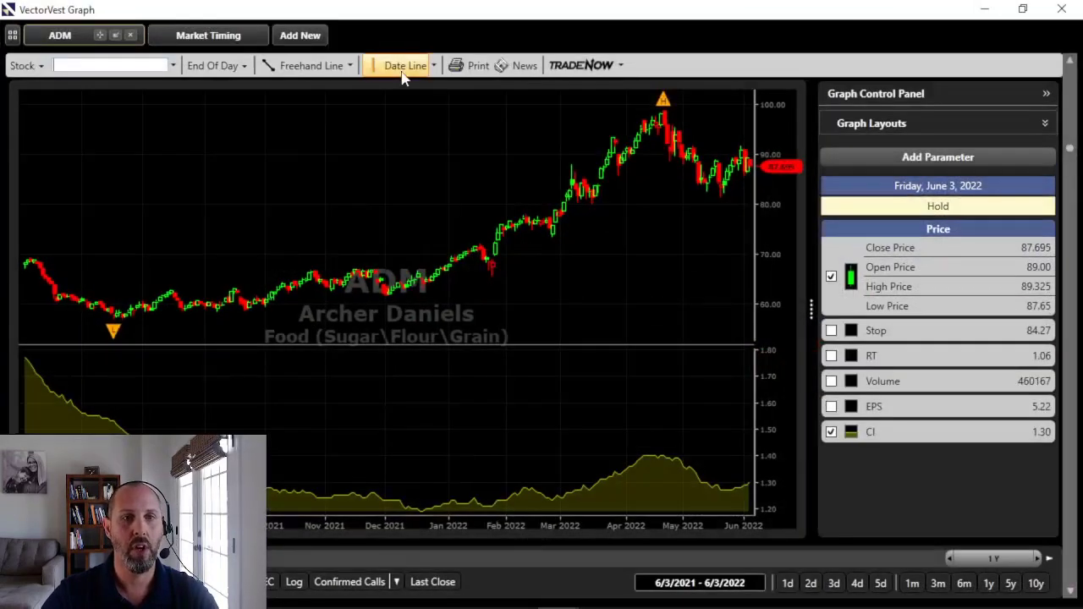
left_click(403, 71)
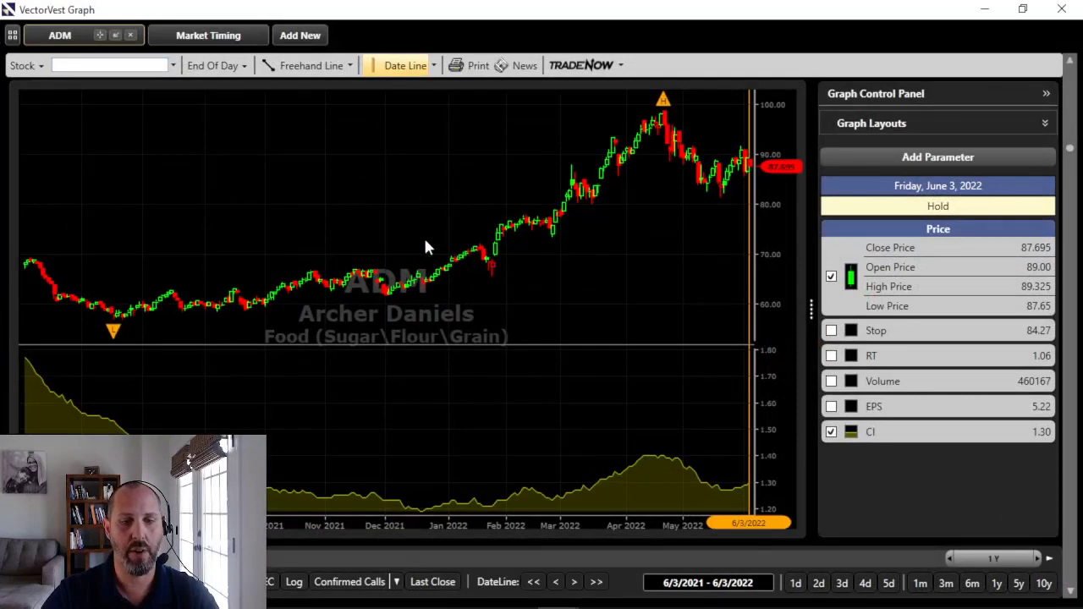
left_click_drag(389, 245, 356, 237)
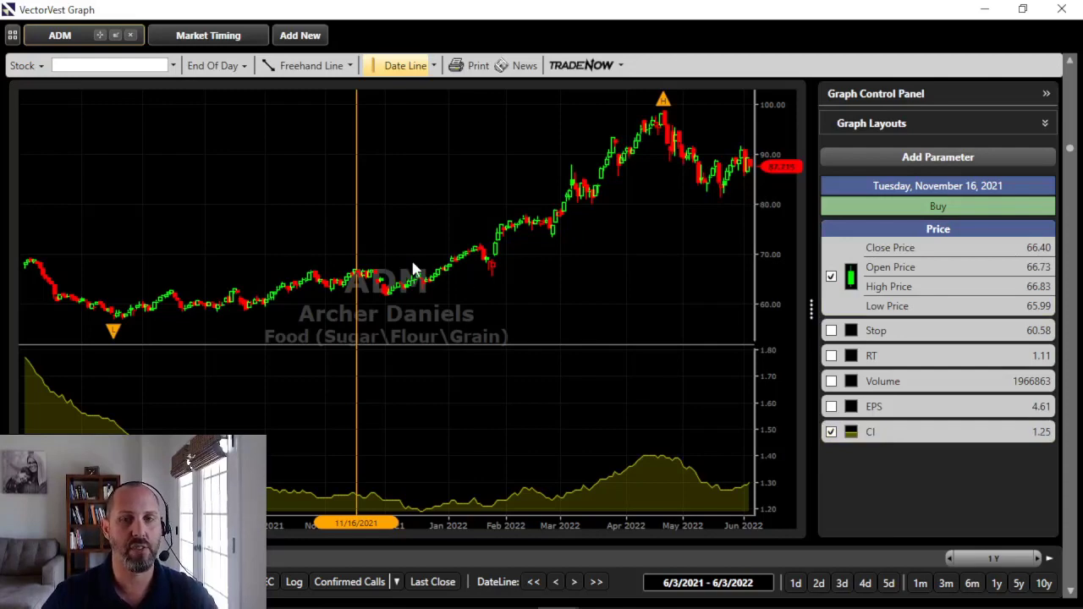
mouse_move(414, 269)
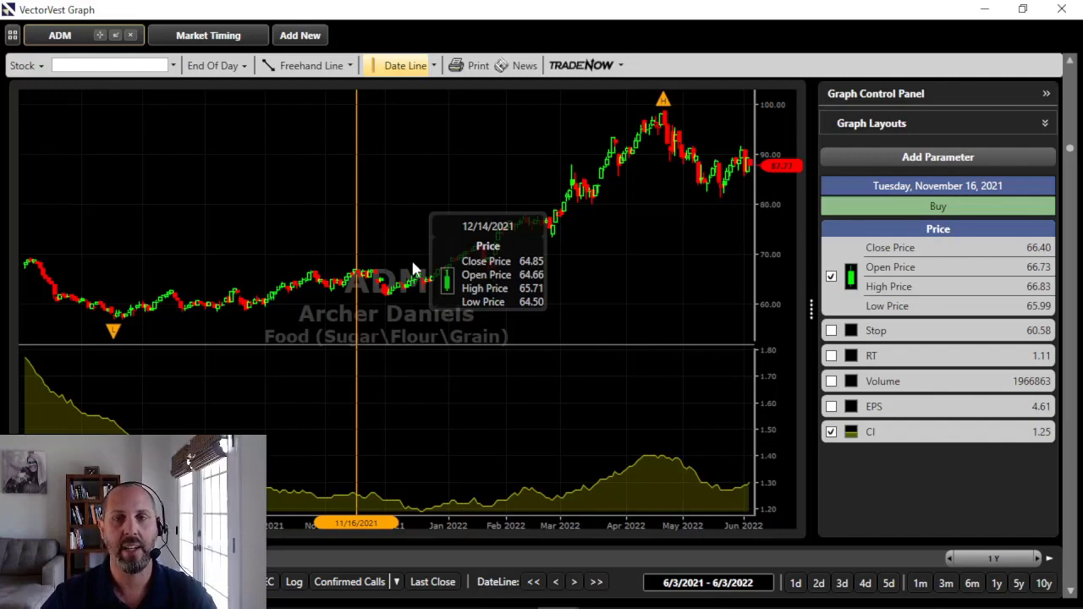
left_click(377, 65)
Step through the price and CI graphs of the next stocks in the watchlist, from MOH to PEG
key("Down")
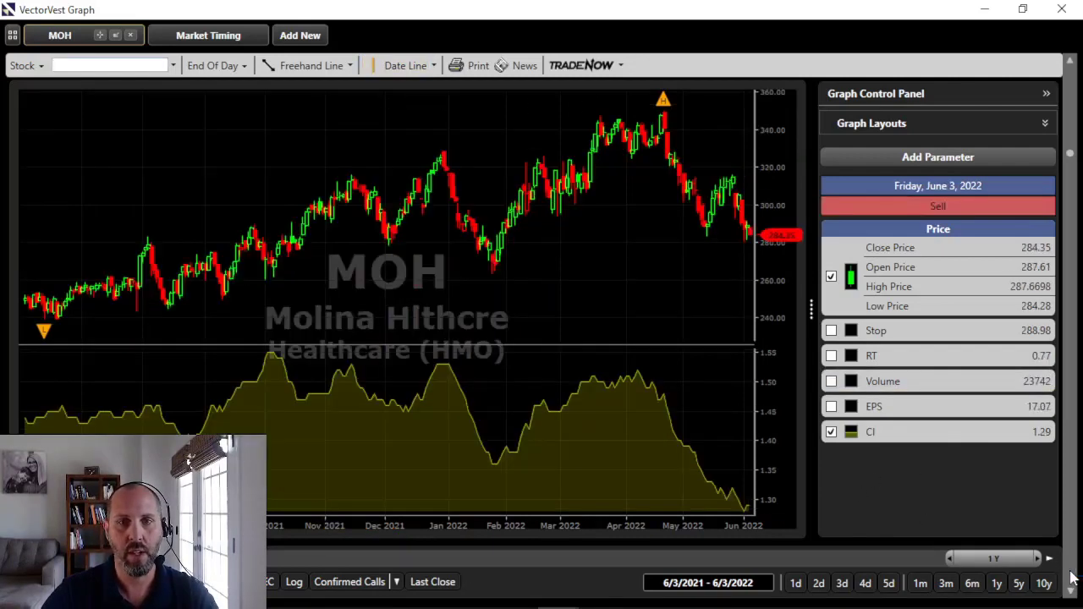
mouse_move(757, 243)
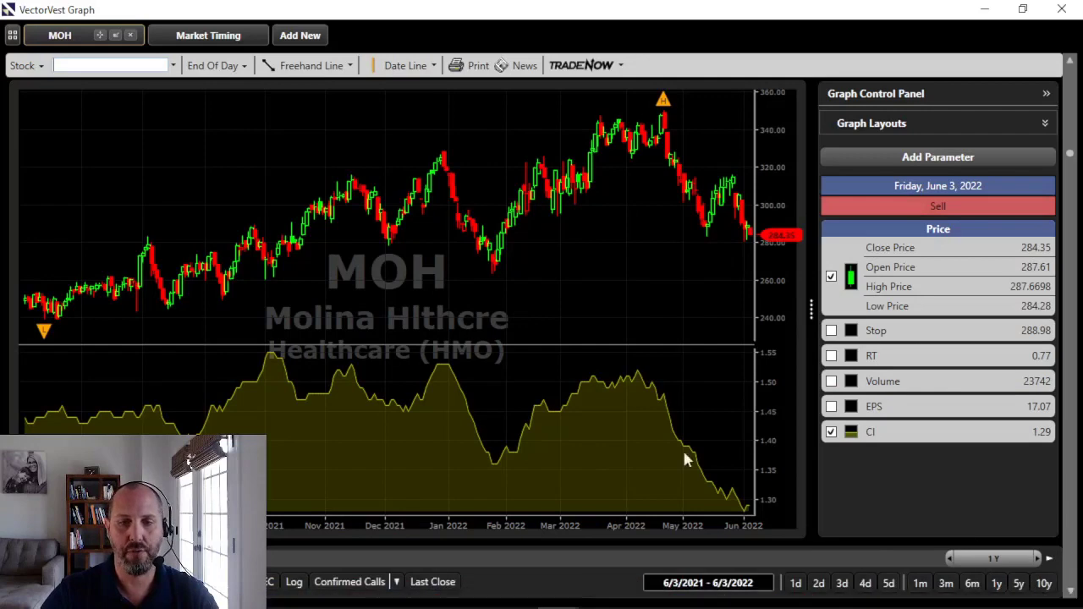
key("Down")
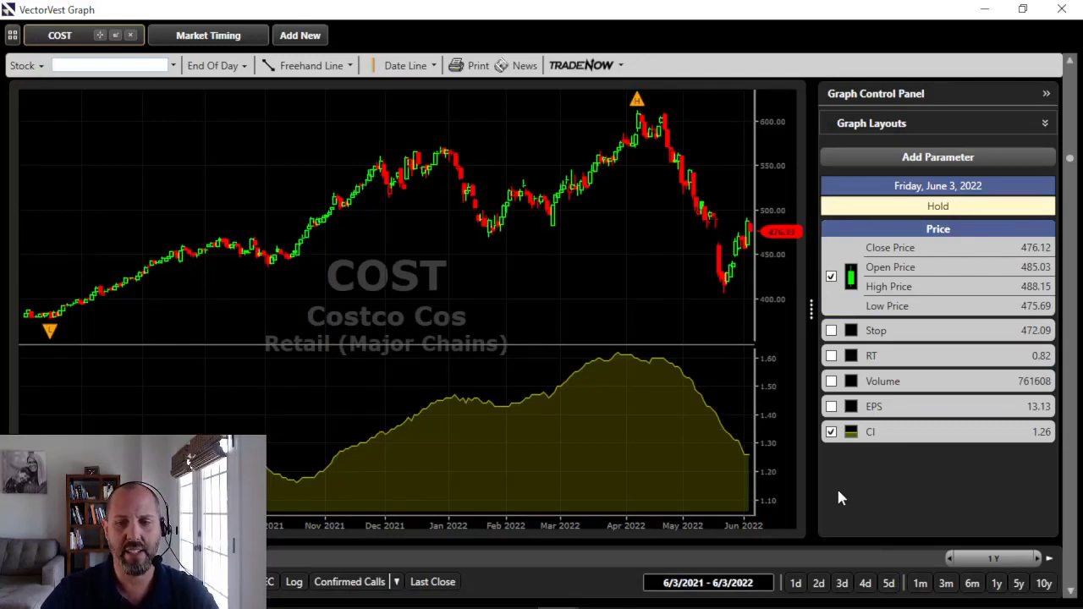
left_click(1071, 582)
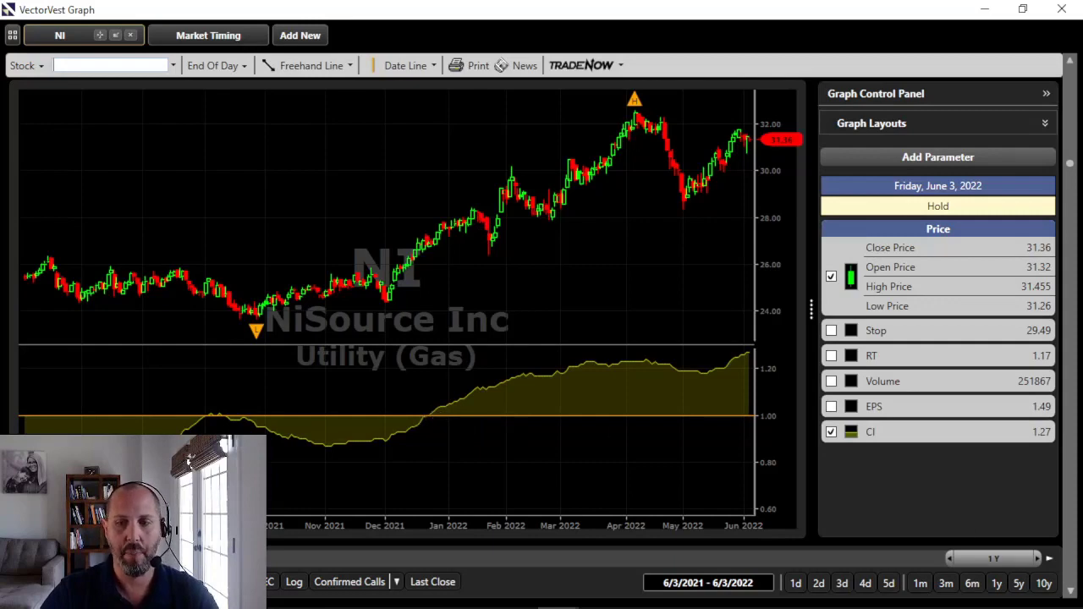
left_click(1072, 577)
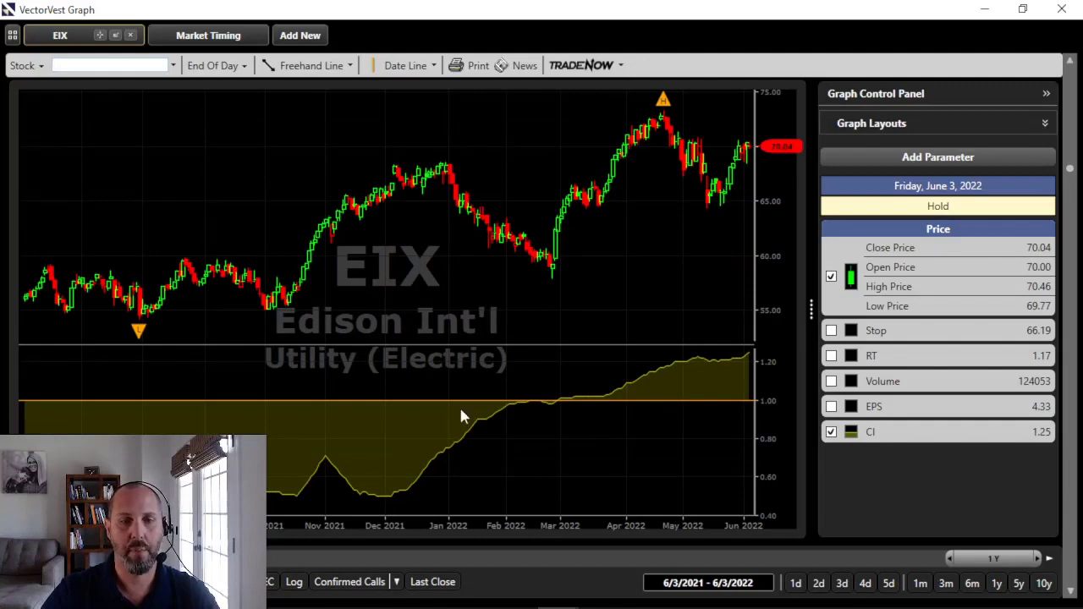
left_click(1072, 577)
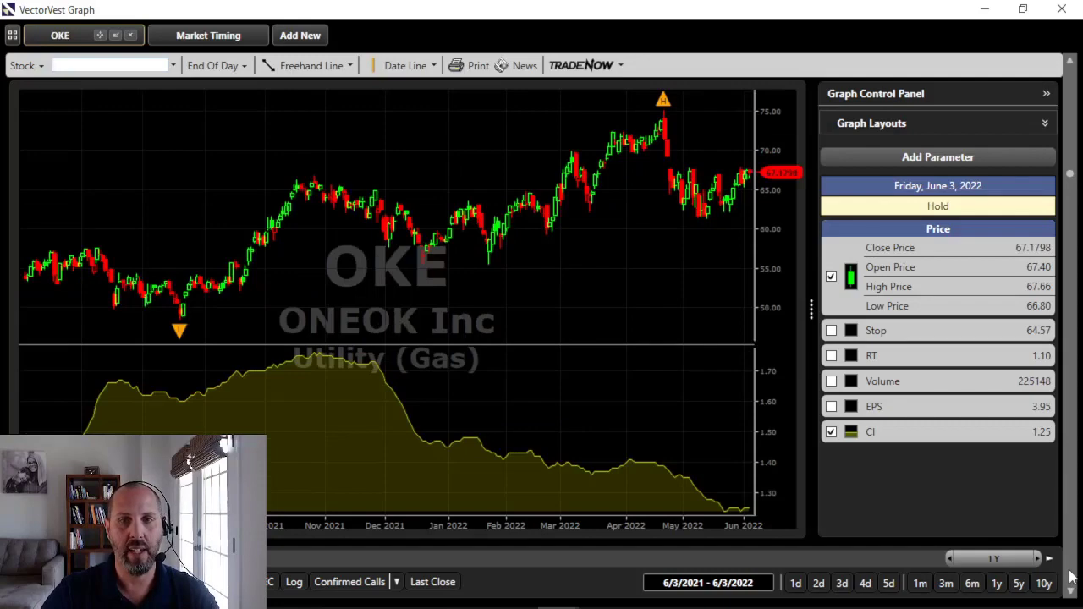
left_click(1072, 577)
left_click(1072, 577)
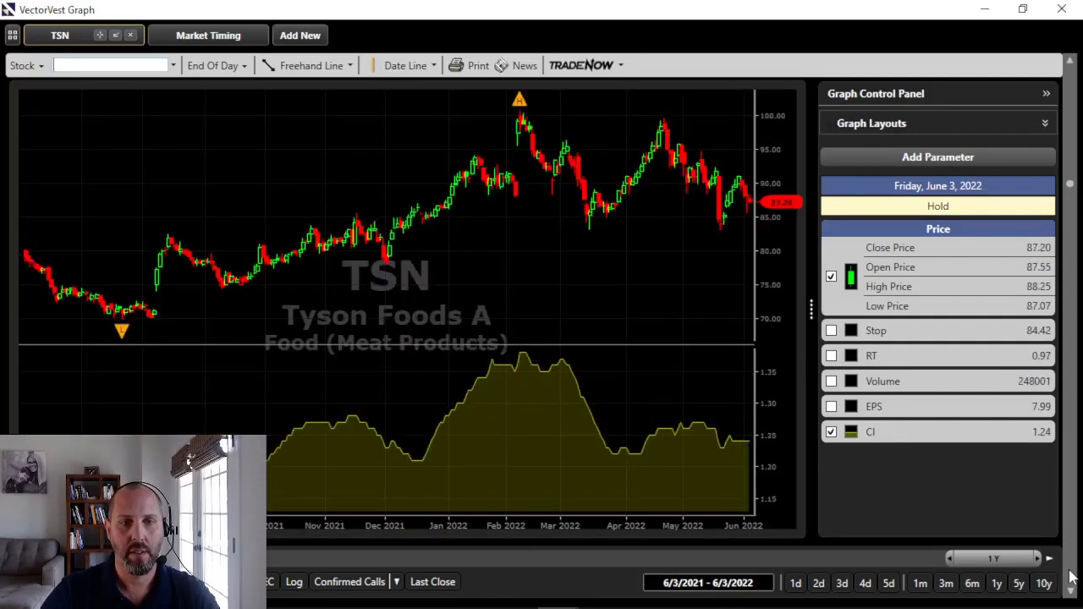
left_click(1071, 577)
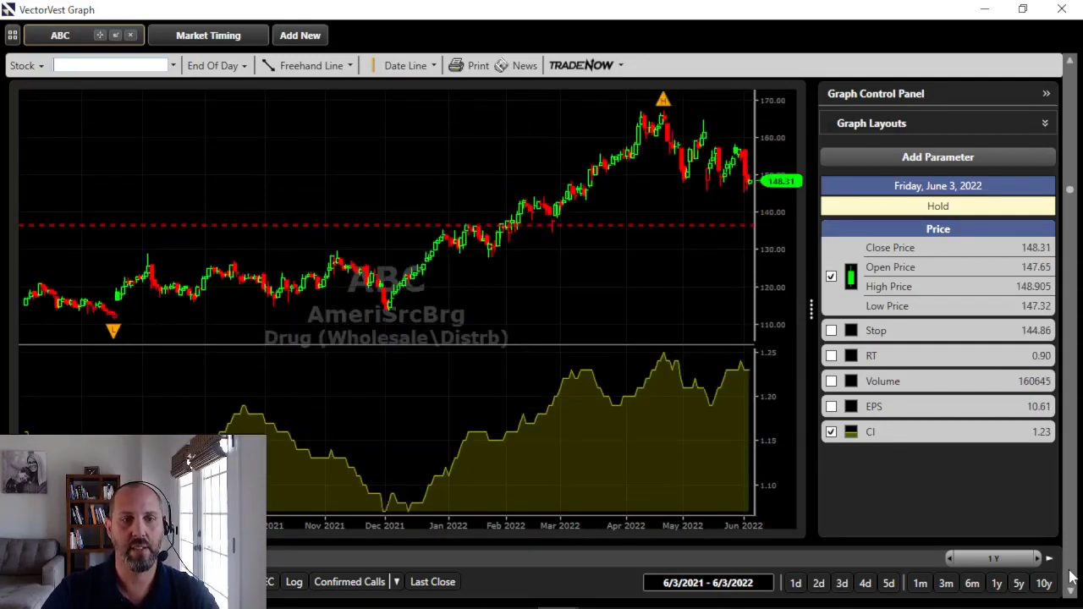
left_click(1072, 577)
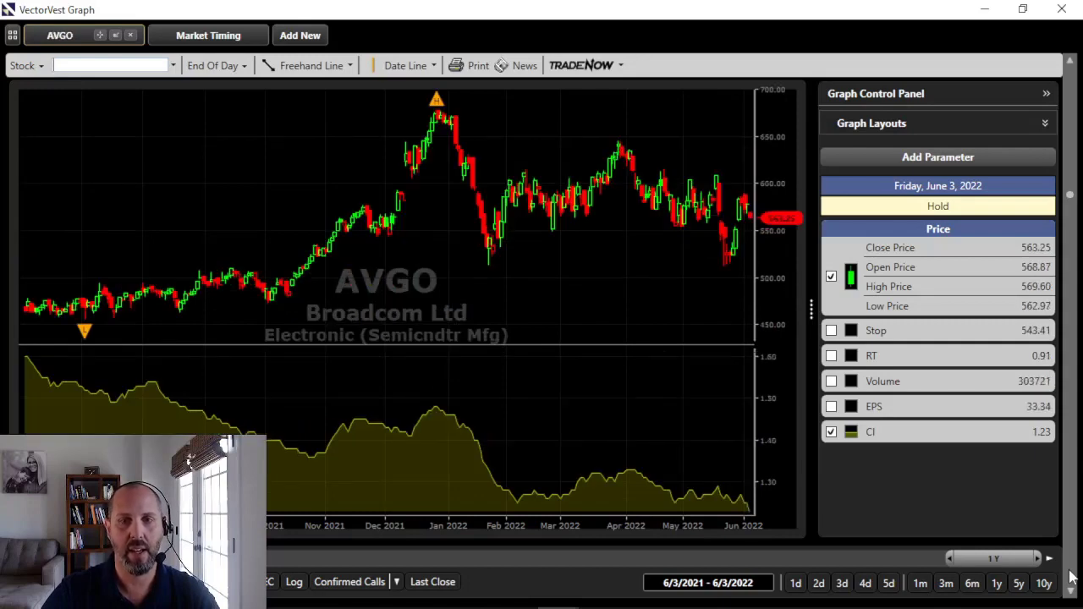
left_click(1072, 577)
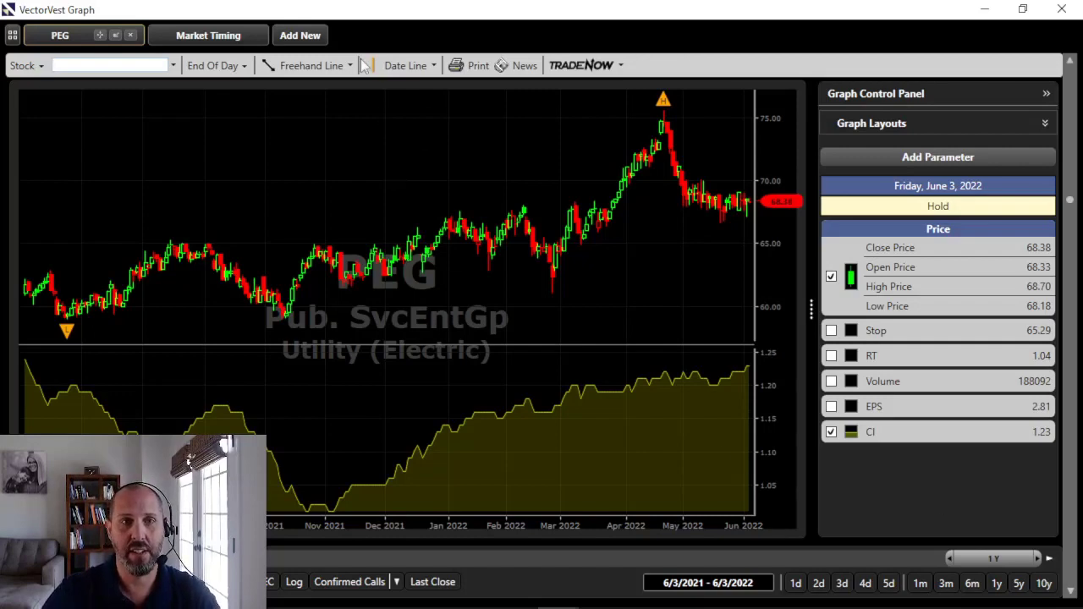
Place a date line at 11/16/2021 on the PEG graph and advance to the PSA graph with it shown
left_click(405, 65)
left_click_drag(382, 222, 356, 223)
left_click(1069, 577)
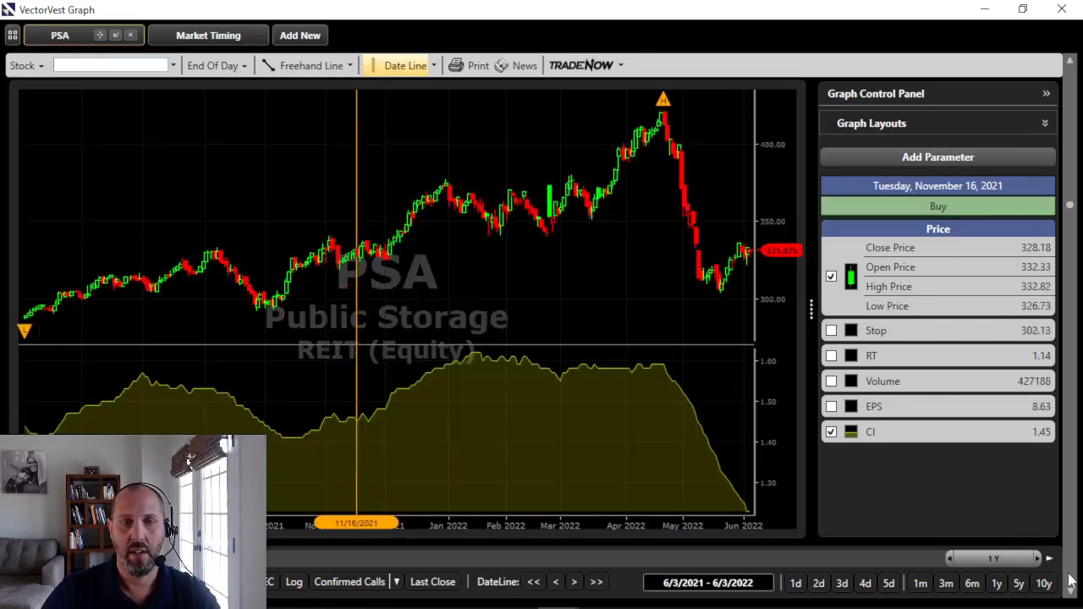
Step through the following stock graphs from FE to HPQ with the 11/16/2021 date line shown
left_click(1070, 579)
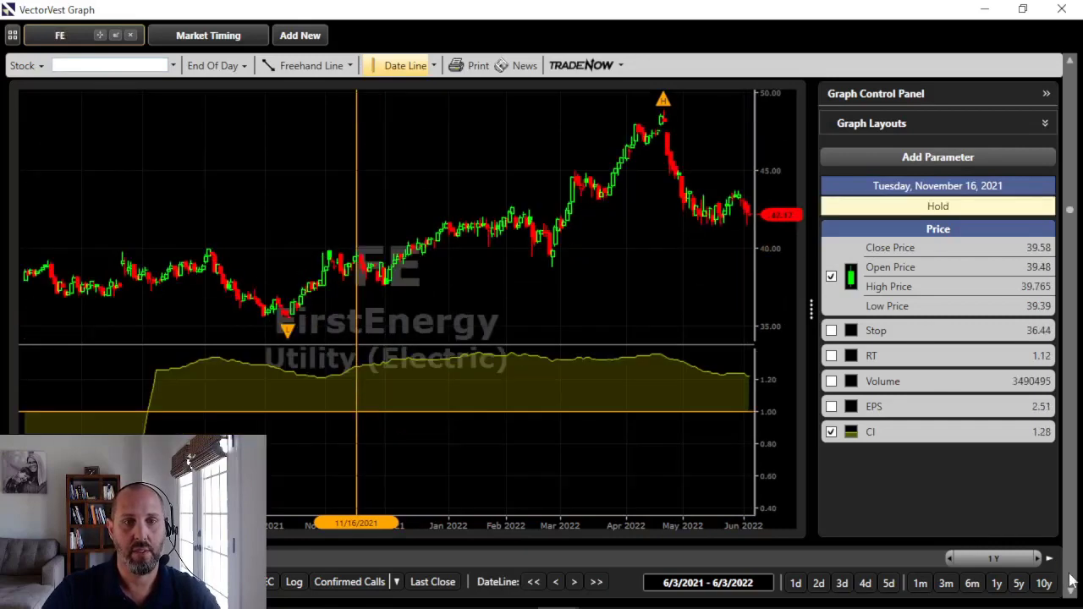
left_click(1069, 579)
left_click(1070, 579)
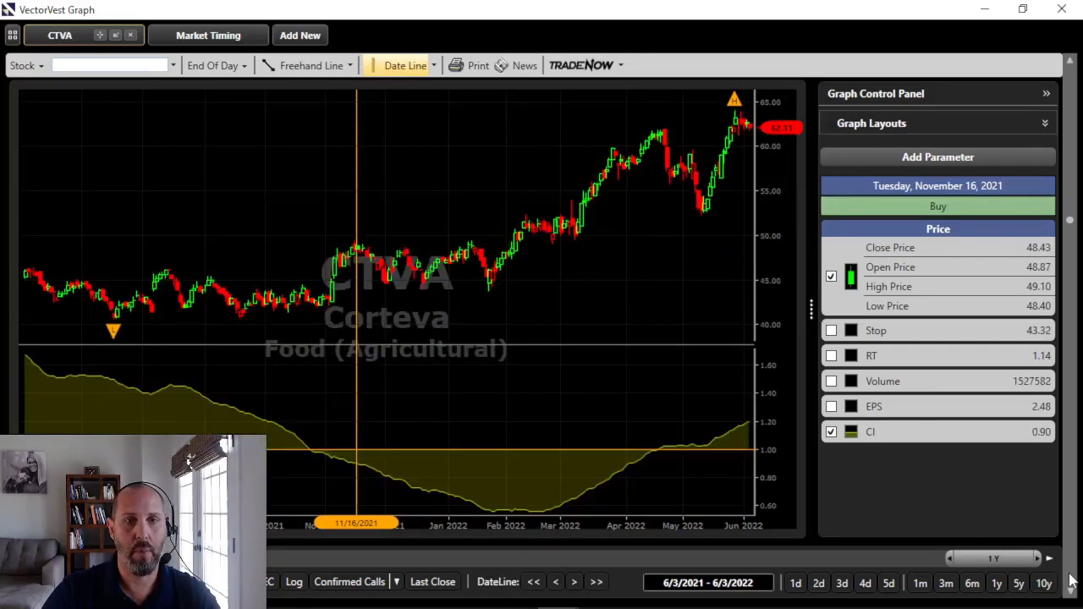
left_click(1069, 580)
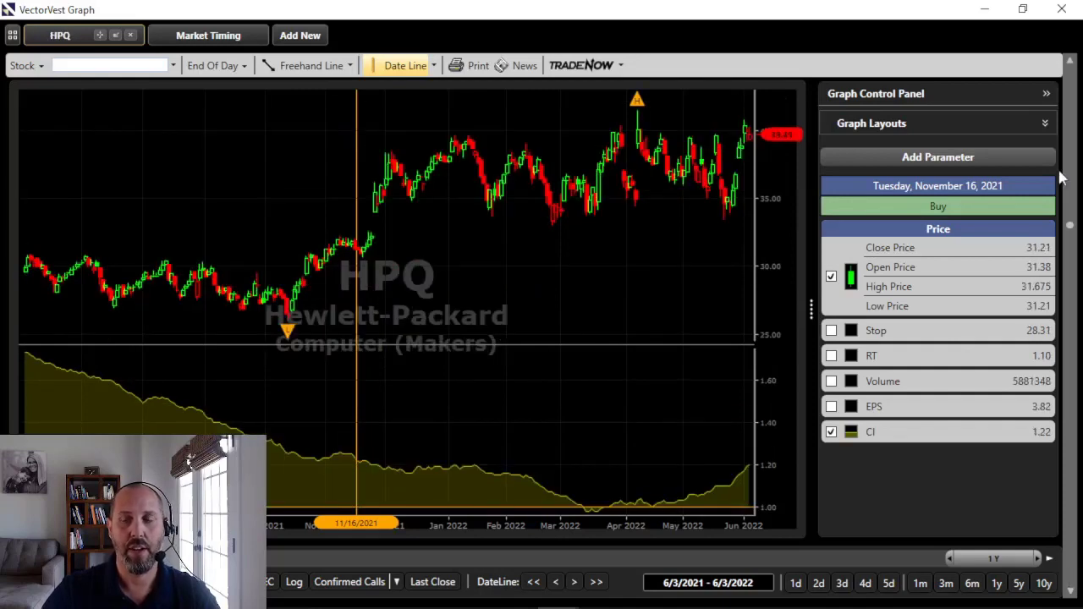
Return to the CF graph at the start of the watchlist and remove the date line
left_click_drag(1070, 226, 1073, 59)
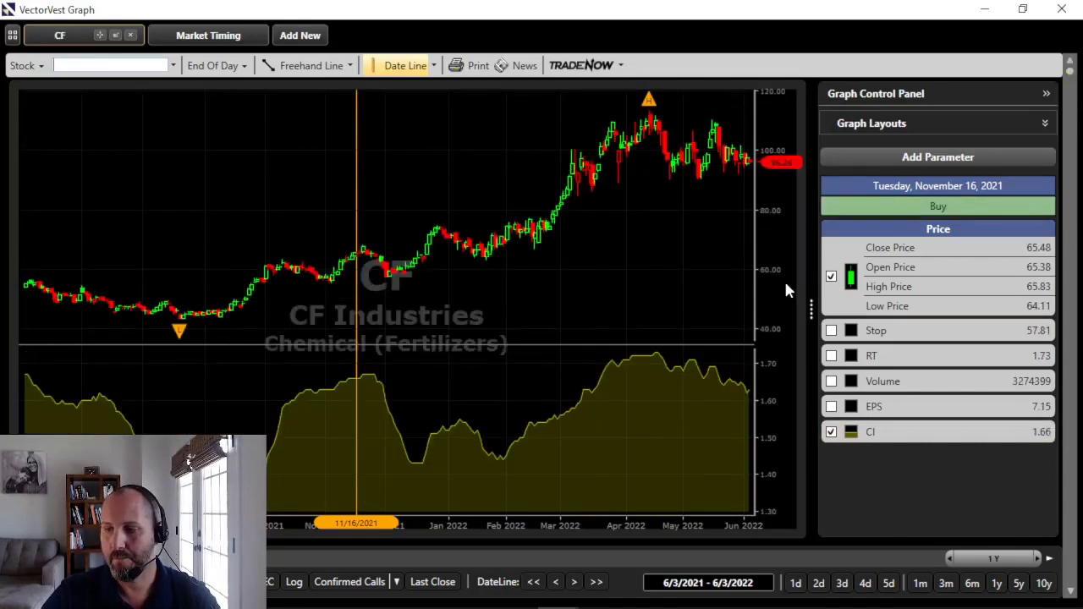
left_click(402, 66)
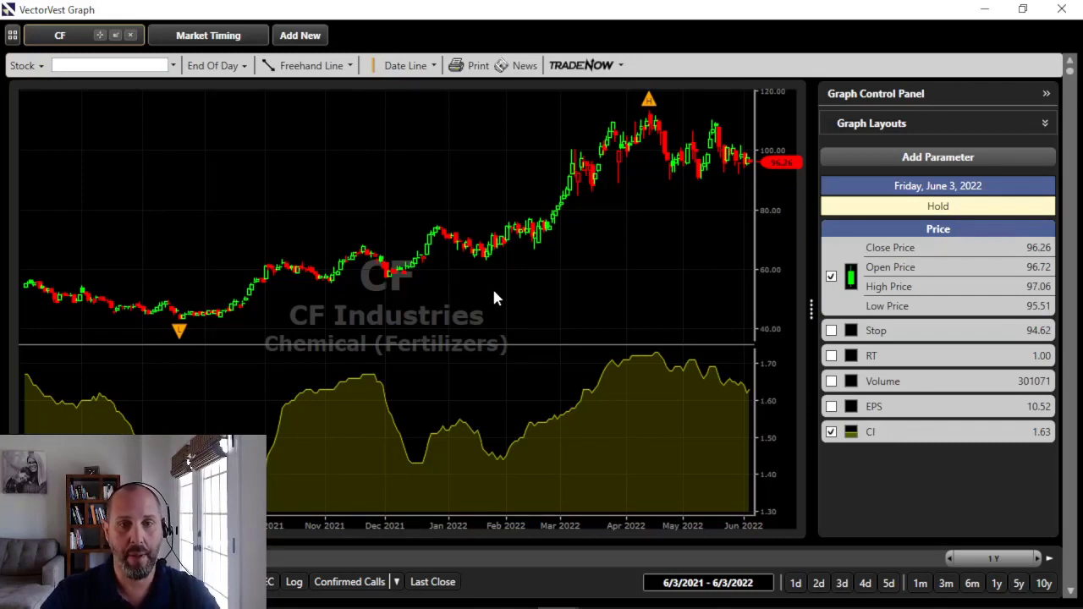
Switch the CF graph to a Performance graph and add the VVC composite for comparison
left_click(24, 66)
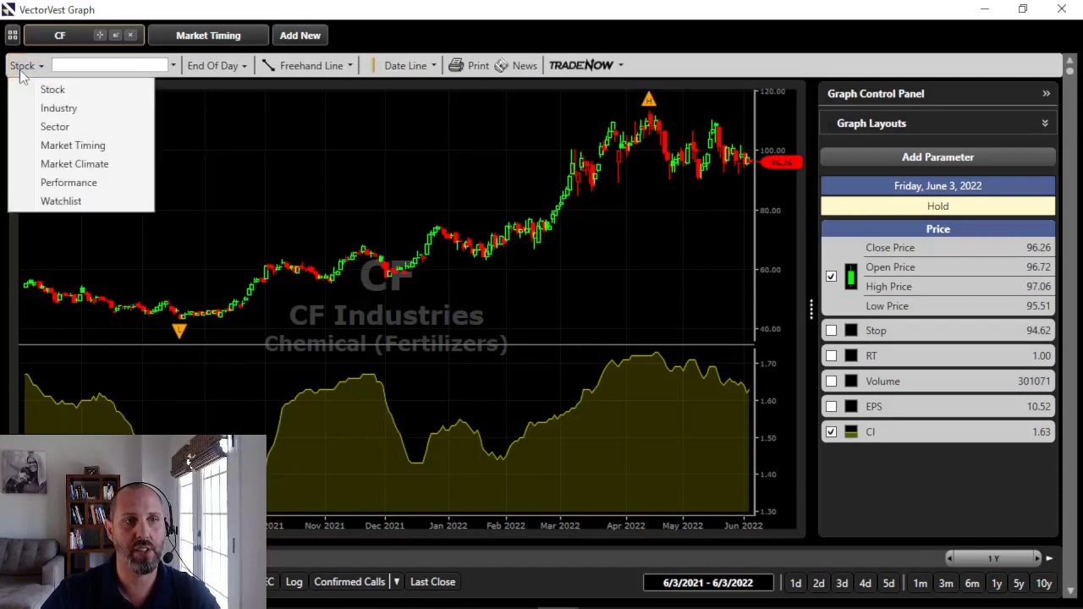
left_click(59, 182)
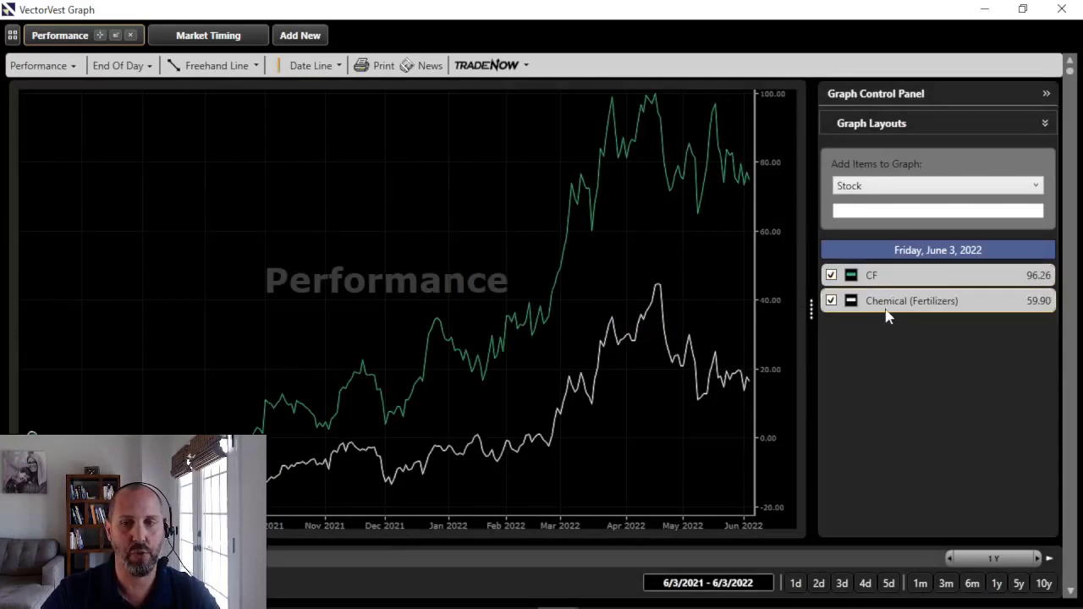
left_click(869, 211)
type("VVC")
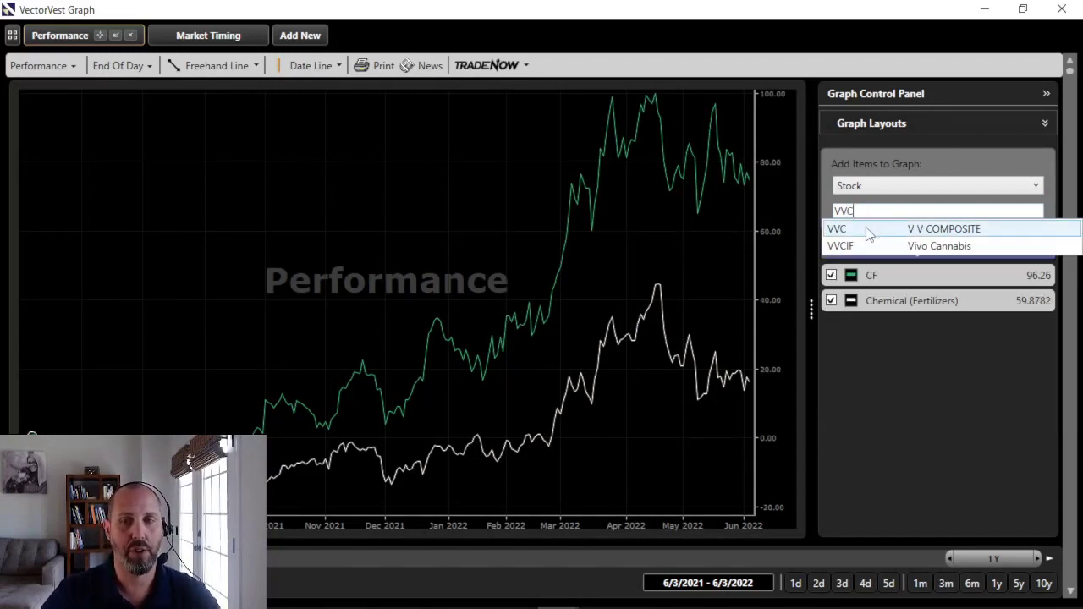
left_click(863, 229)
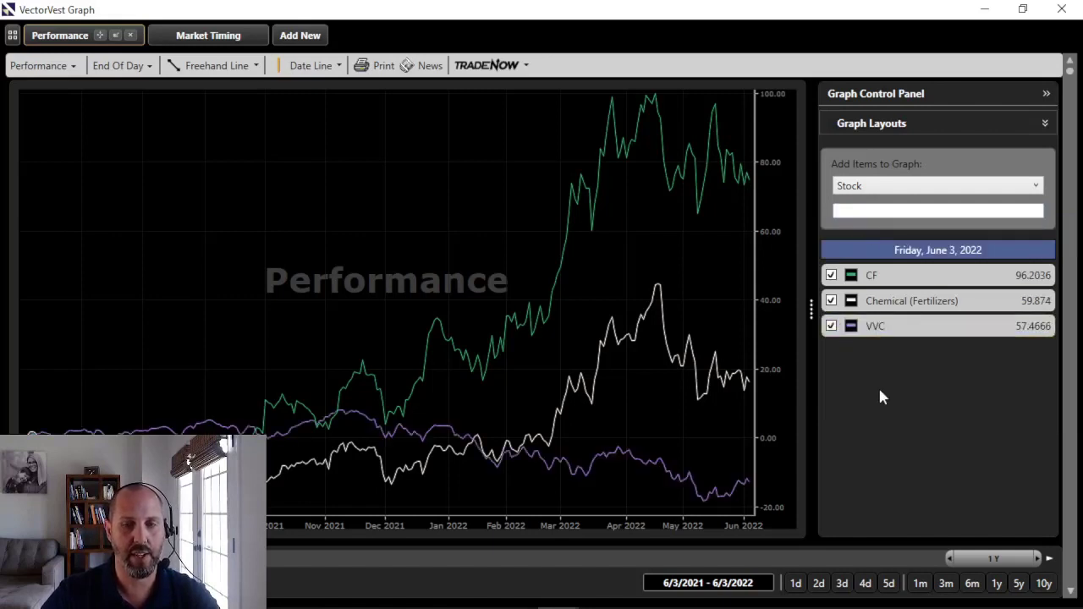
Hide the Chemical (Fertilizers) line to compare CF with VVC alone, and show it again
left_click(831, 300)
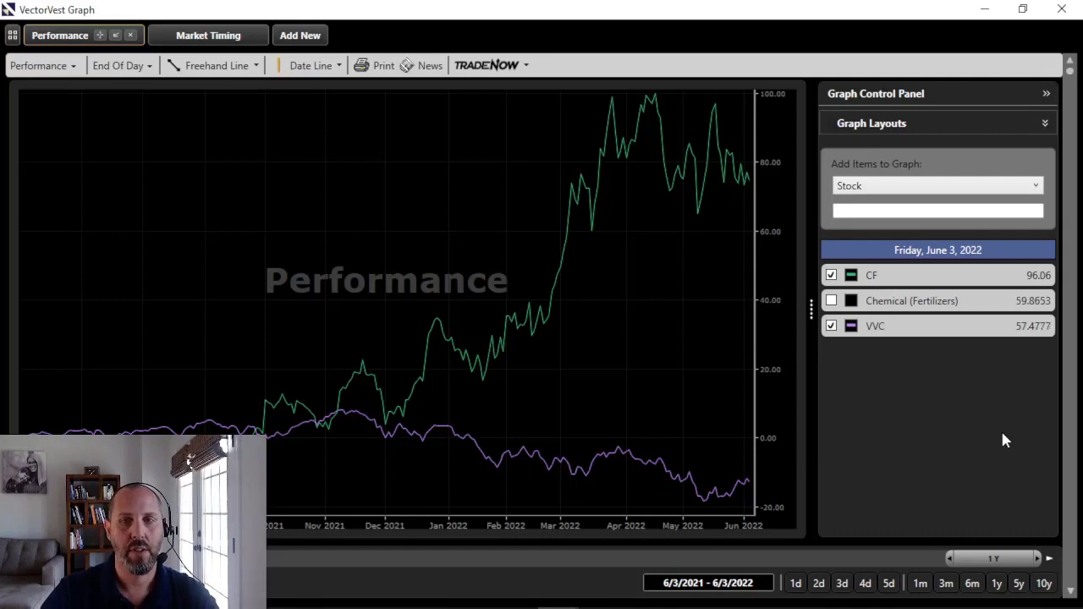
left_click(831, 300)
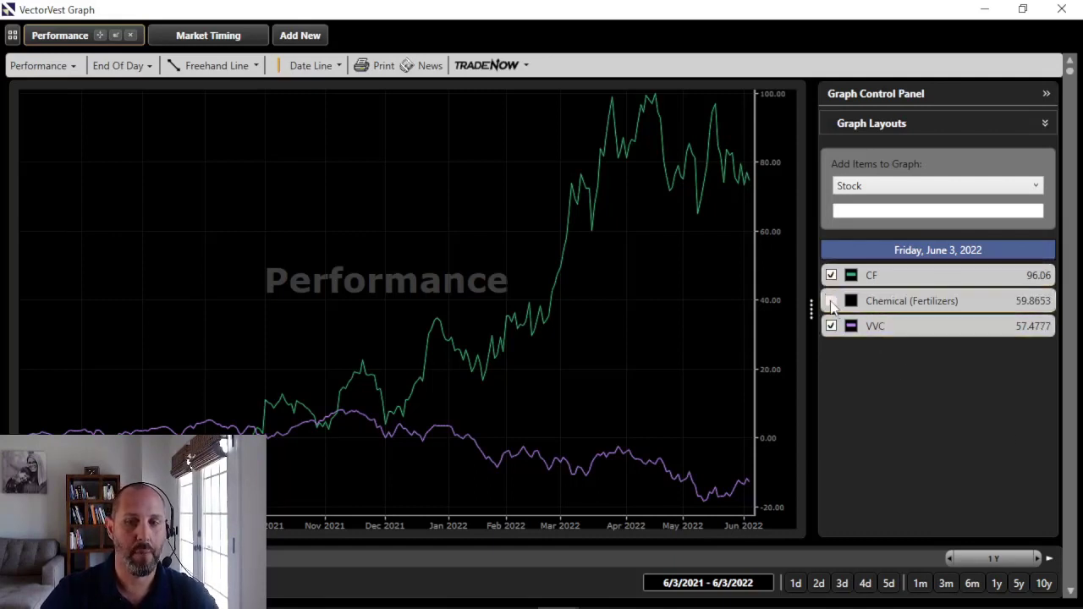